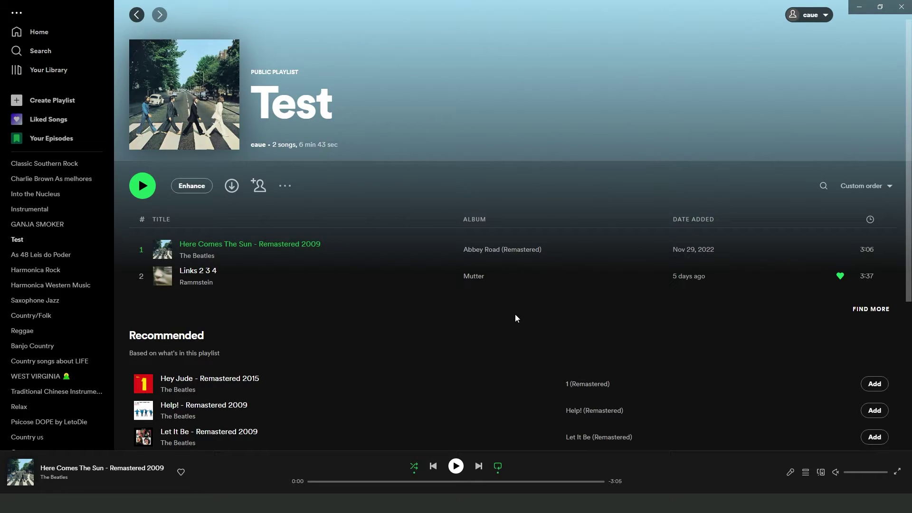
Step: Skip ahead to Links 2 3 4, then go back twice to Here Comes The Sun
{"action": "key", "text": "ctrl+Right"}
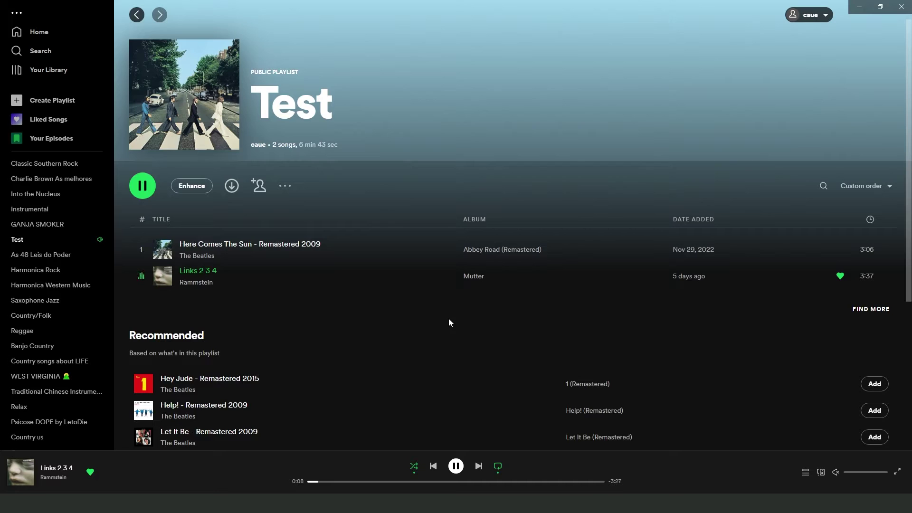
{"action": "key", "text": "ctrl+Left"}
{"action": "key", "text": "ctrl+Left"}
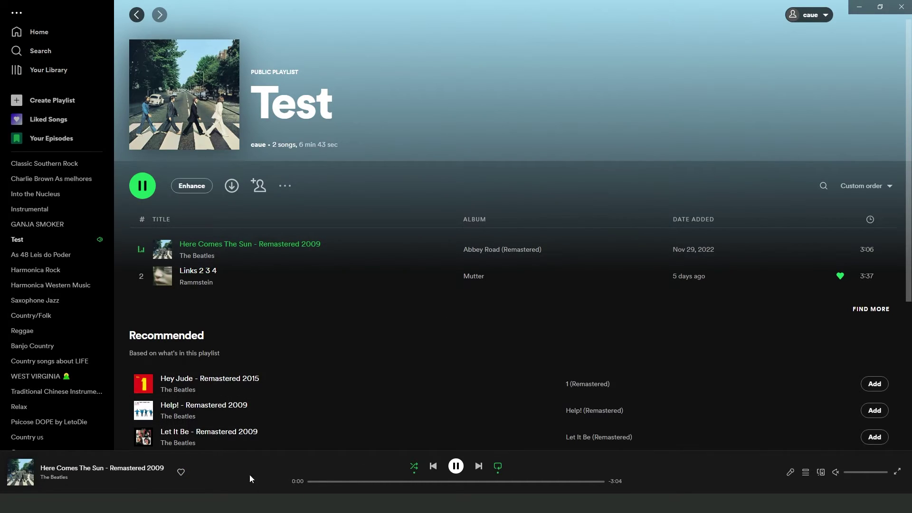
Step: Toggle Here Comes The Sun's playback with the player's play/pause button
{"action": "left_click", "coordinate": [455, 468]}
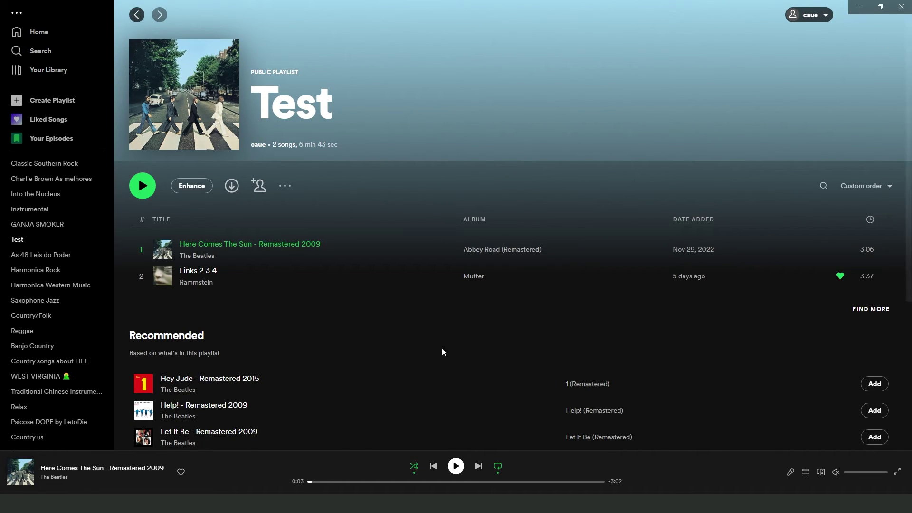
{"action": "key", "text": "space"}
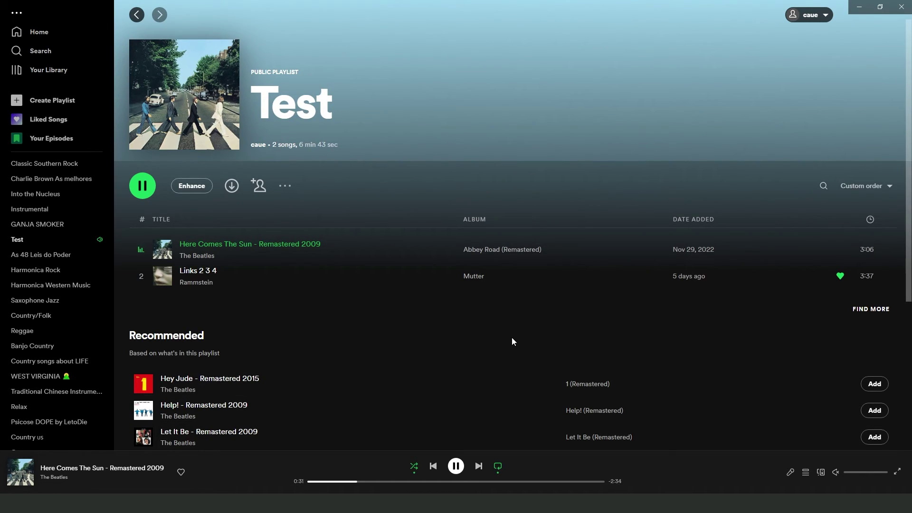